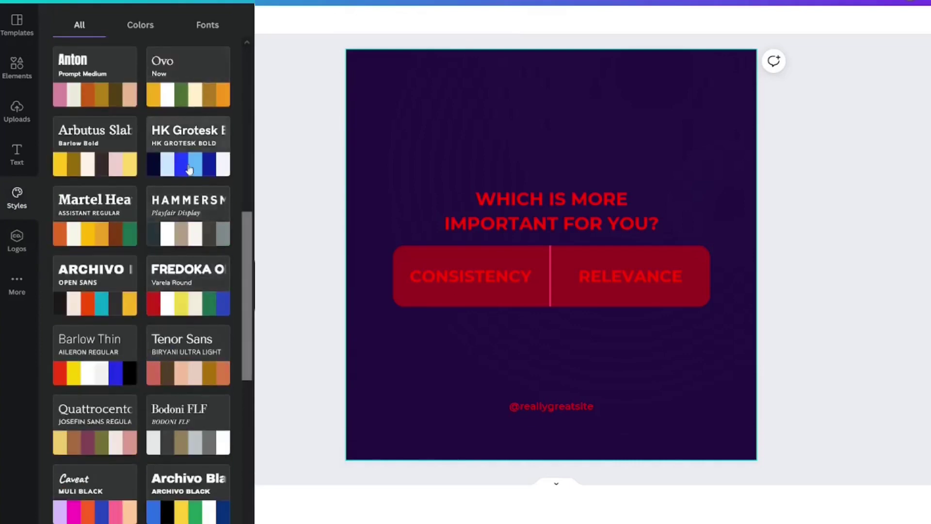
Apply the HK Grotesk Bold style with the blue palette and shuffle its colors until the background is dark navy with white text
click(193, 156)
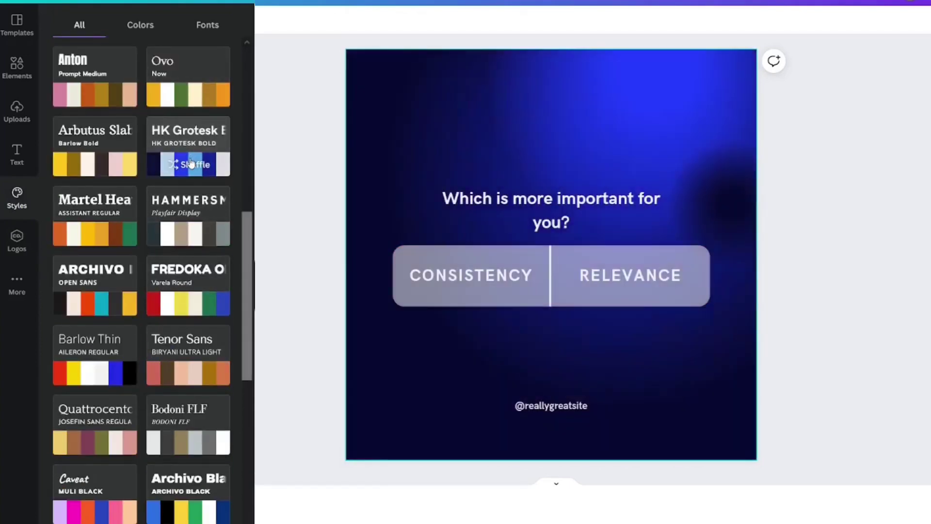
click(190, 163)
click(190, 163)
click(191, 163)
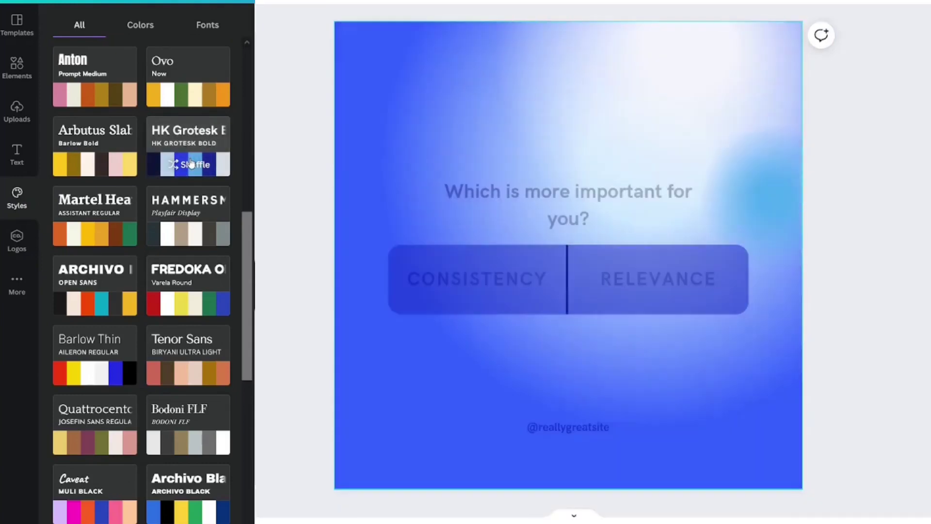
click(190, 163)
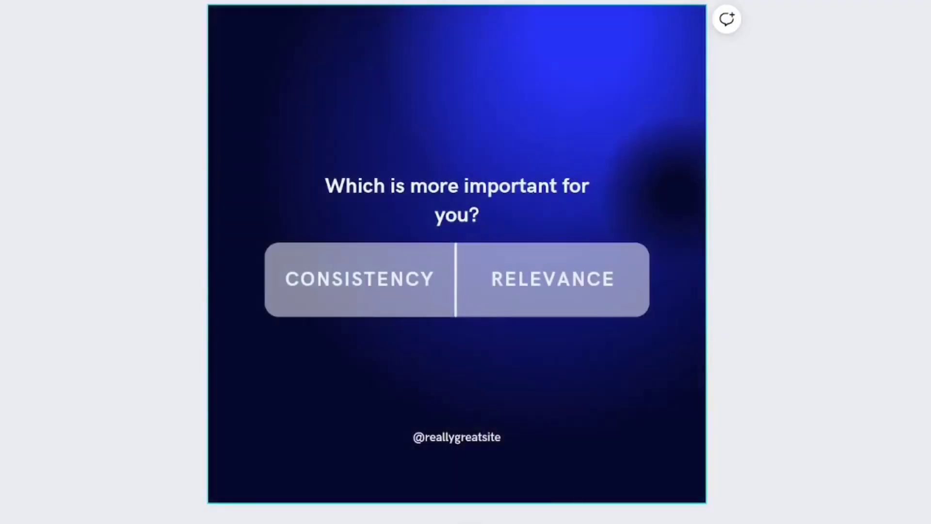
Recolor the background gradient with the red, pink and dark red of the "community post colors for lesson" palette
click(515, 118)
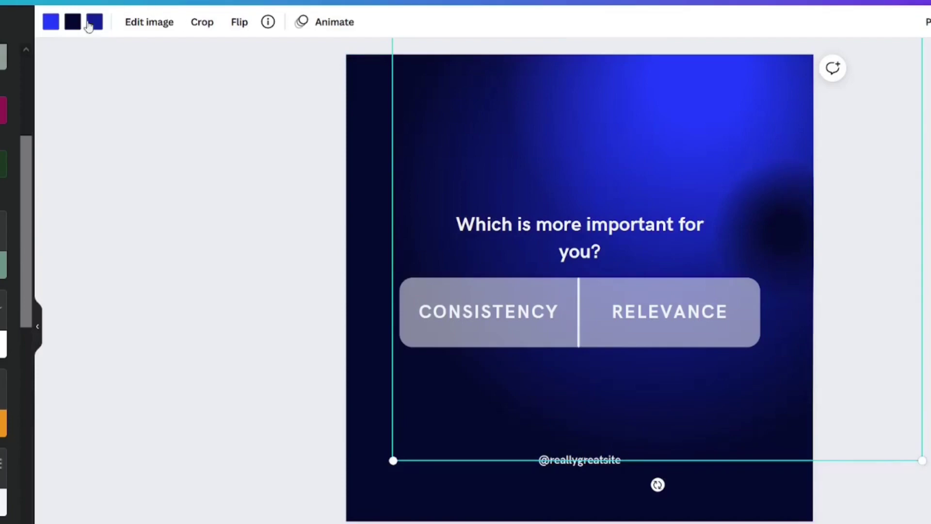
click(50, 21)
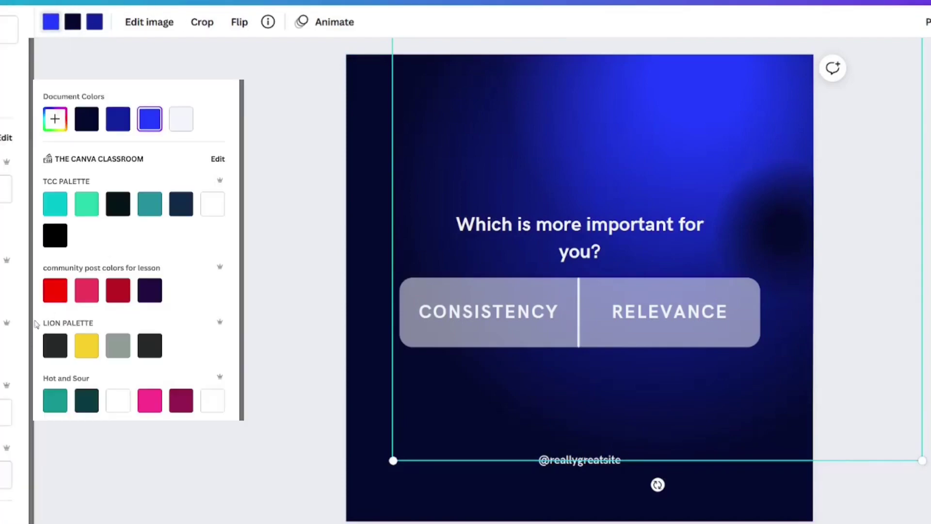
click(55, 290)
click(70, 24)
click(86, 290)
click(94, 22)
click(390, 232)
Replace the answer labels CONSISTENCY and RELEVANCE with YOUTUBE and INSTAGRAM
click(353, 310)
double_click(353, 310)
text(YOUTUBE)
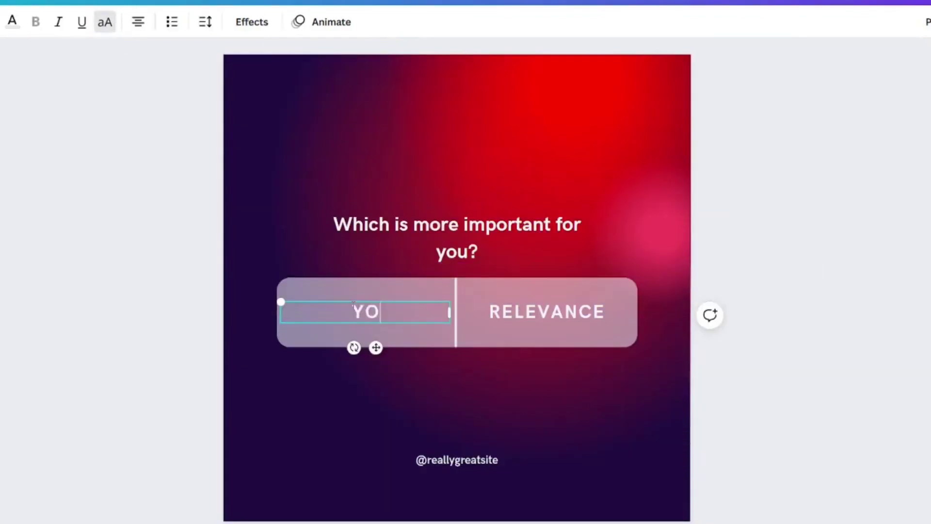
click(502, 321)
double_click(541, 312)
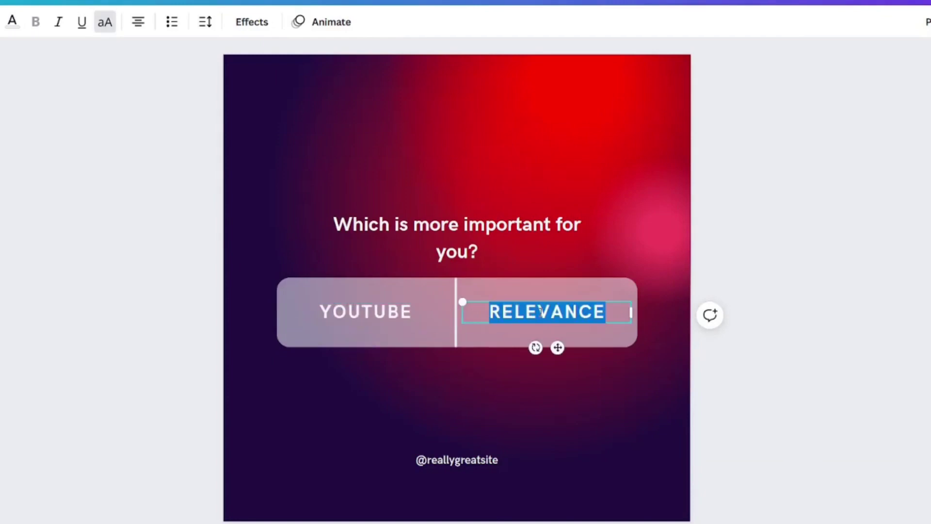
text(INSTAGRAM)
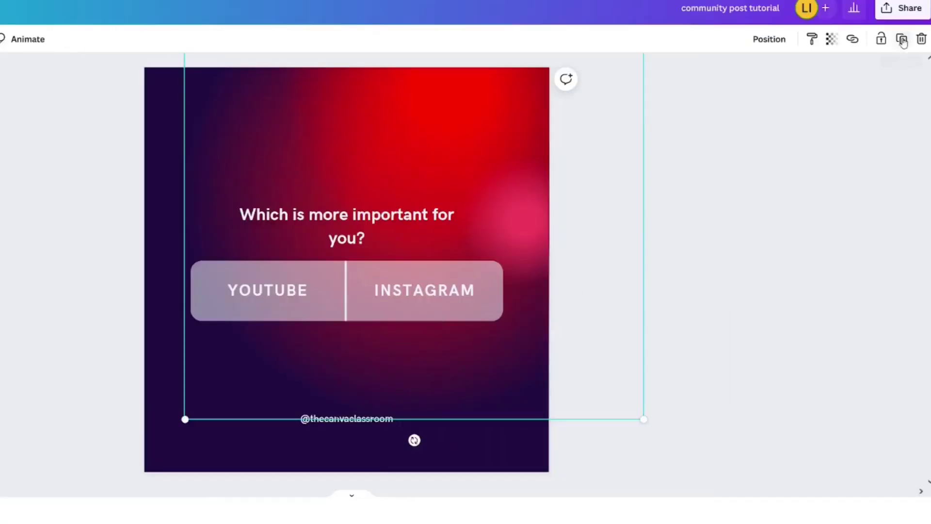
Place a duplicate of the gradient toward the design's lower-left corner and lower the opacity of both gradients
drag(454, 149, 264, 399)
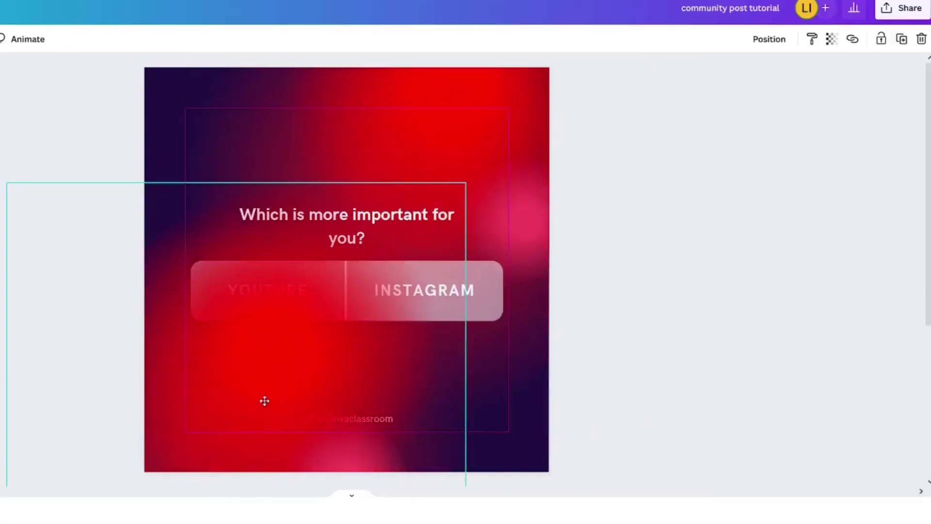
click(832, 38)
drag(827, 85, 738, 86)
click(831, 39)
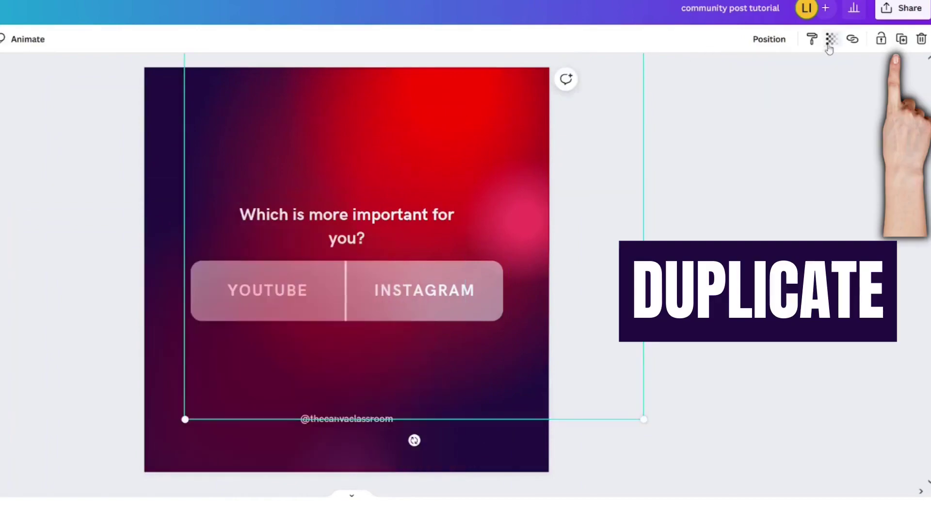
click(748, 85)
Send the upper-right and lower-left gradients behind the question text and the answer bar
right_click(478, 141)
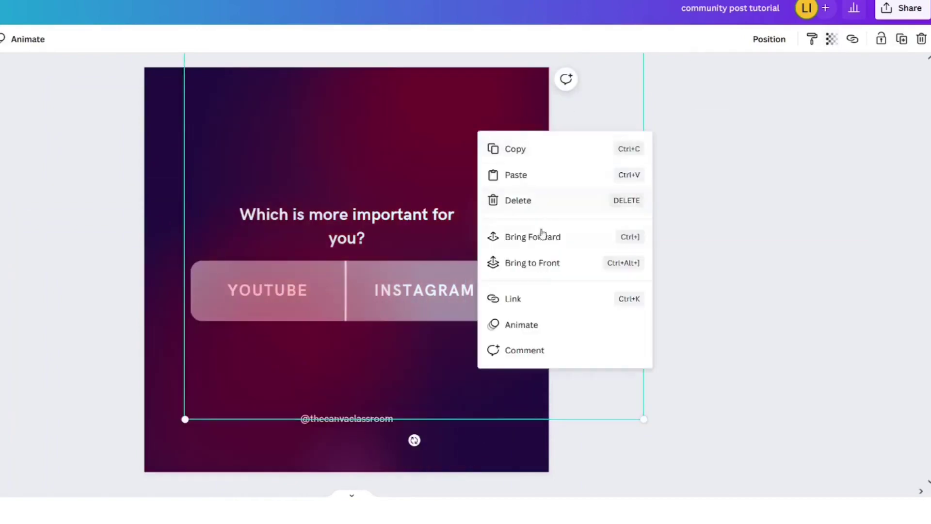
click(501, 162)
click(168, 392)
right_click(169, 392)
click(244, 472)
Place two more gradient copies over the design's upper-left and lower-right corners and send them to the back
drag(333, 432, 186, 17)
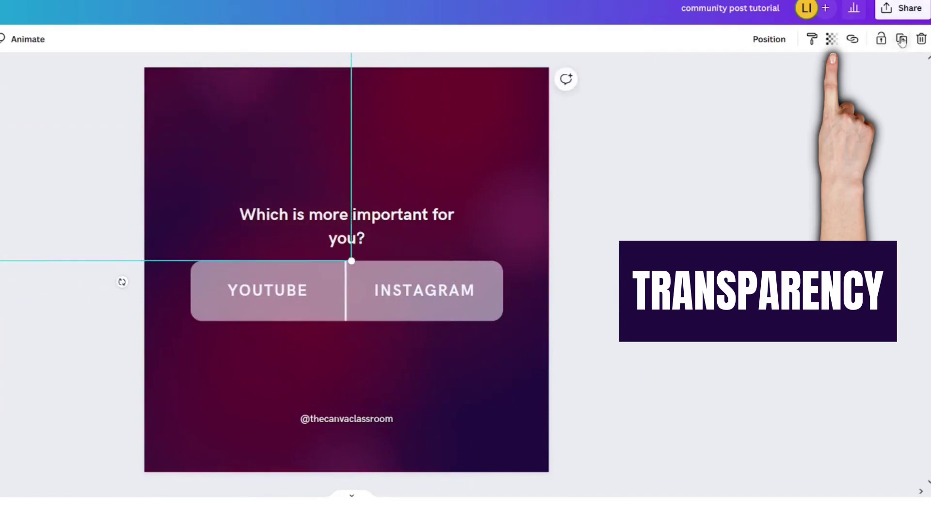
drag(177, 152, 731, 523)
right_click(557, 487)
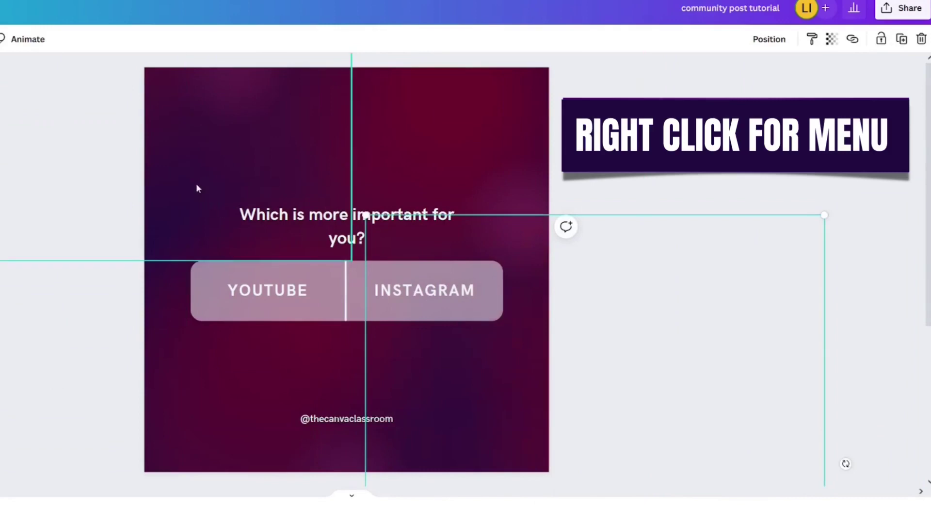
right_click(199, 167)
click(260, 305)
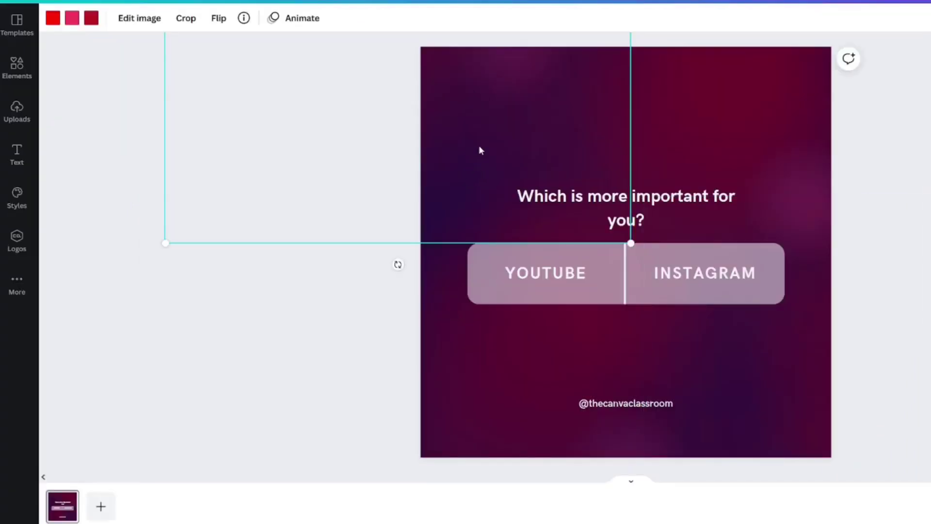
right_click(203, 167)
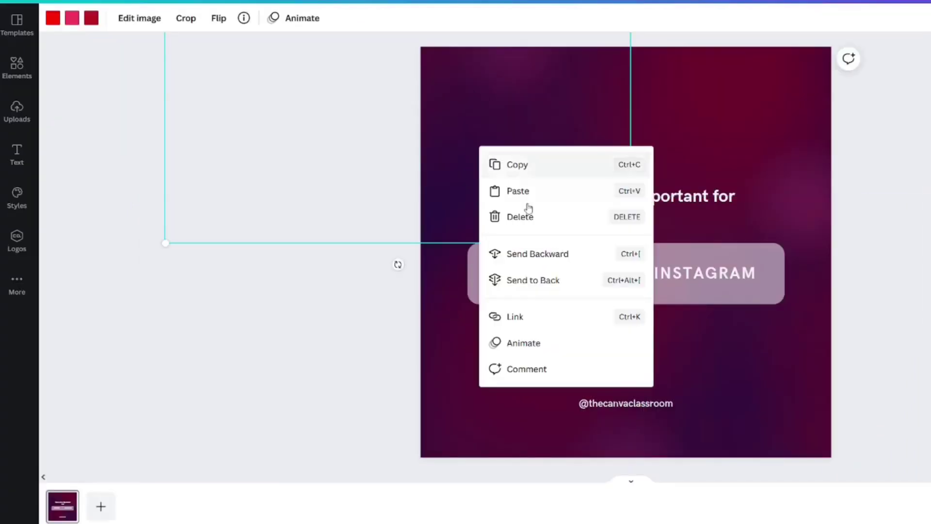
click(533, 279)
key(Escape)
Change the font of the question and answer texts to Anton across the design
click(637, 195)
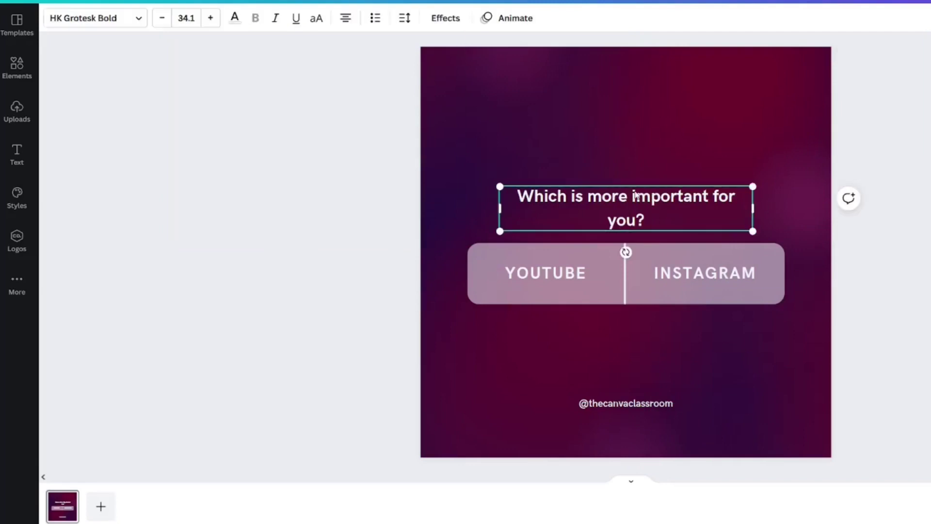
click(104, 20)
click(77, 136)
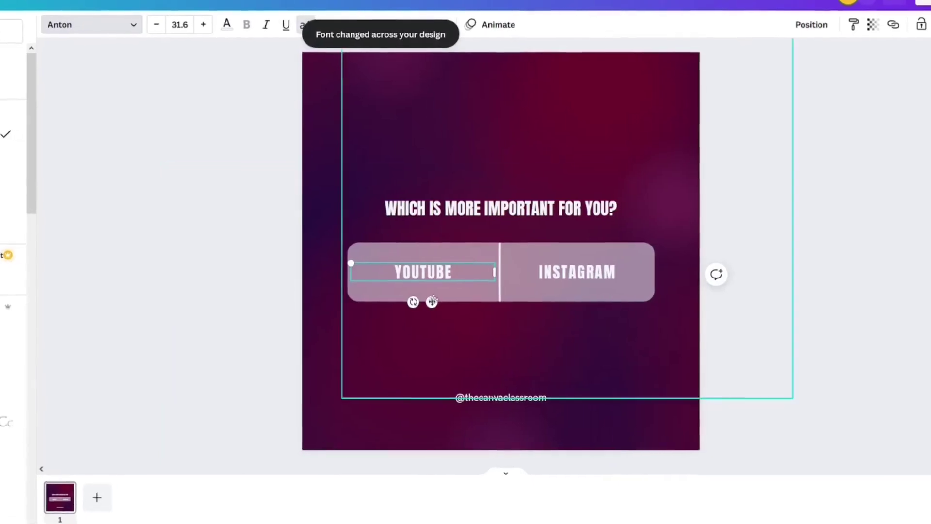
click(776, 161)
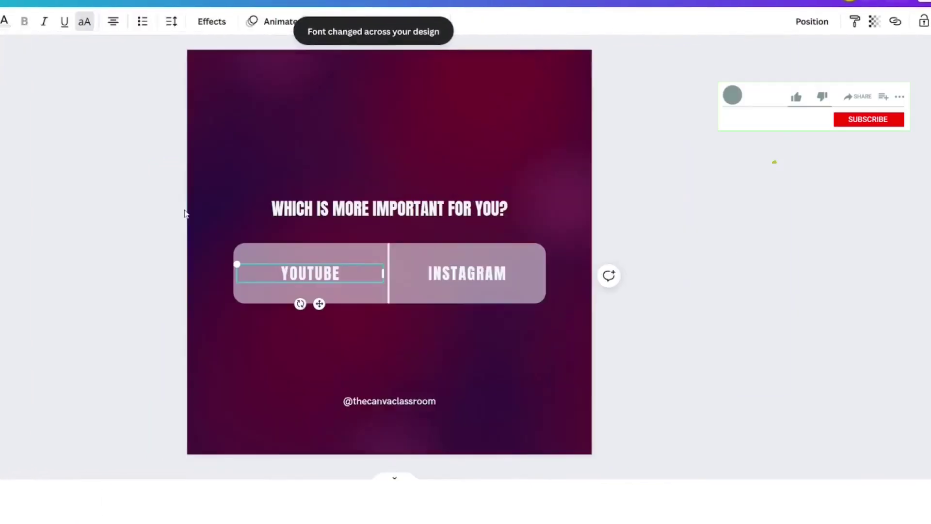
click(333, 210)
click(755, 201)
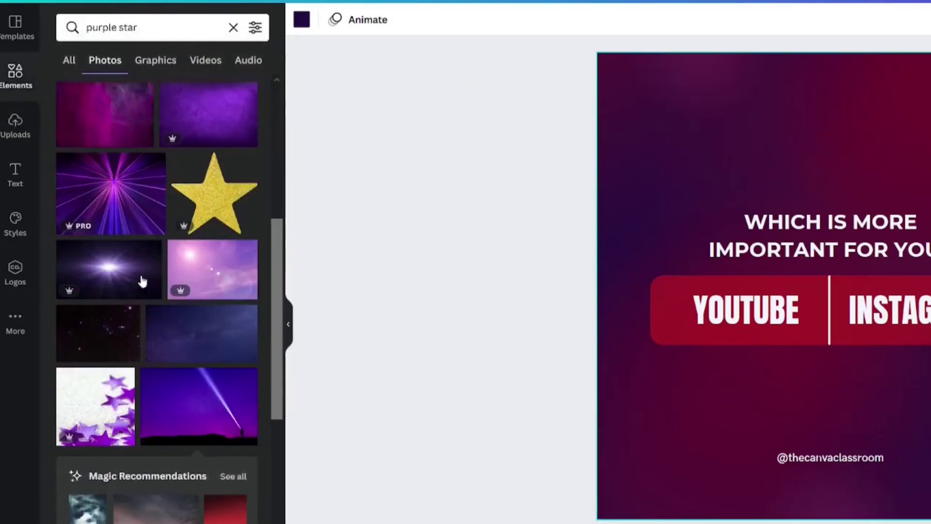
Add the photo of a person's silhouette under a purple sky from the purple star results and make it the page background
click(223, 407)
click(246, 378)
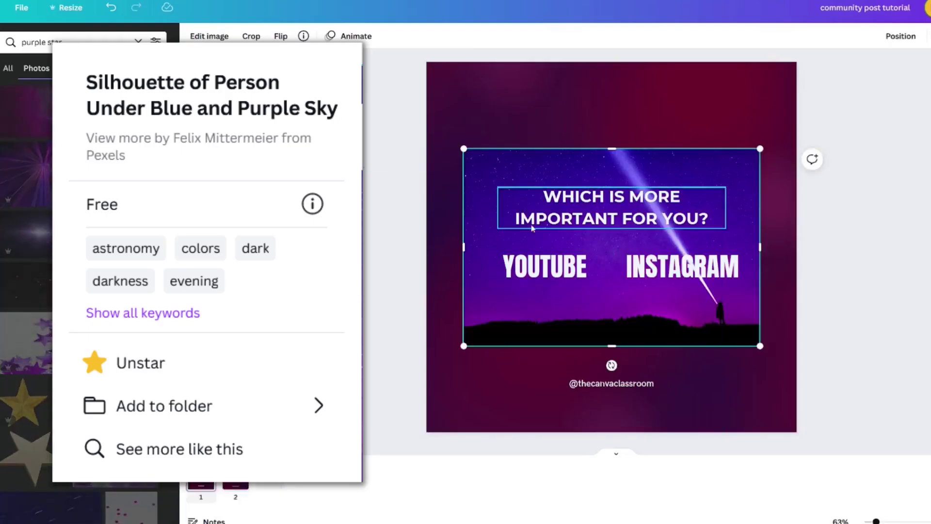
click(488, 175)
right_click(487, 174)
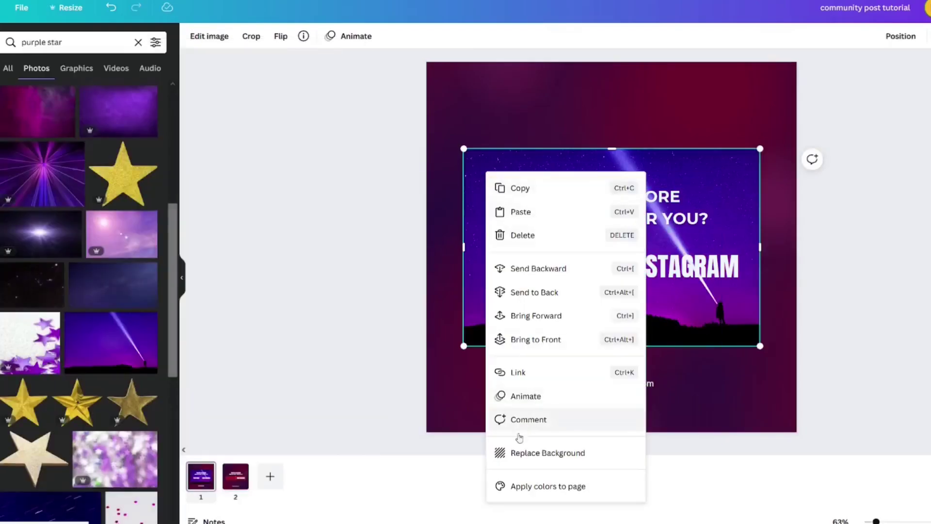
click(497, 452)
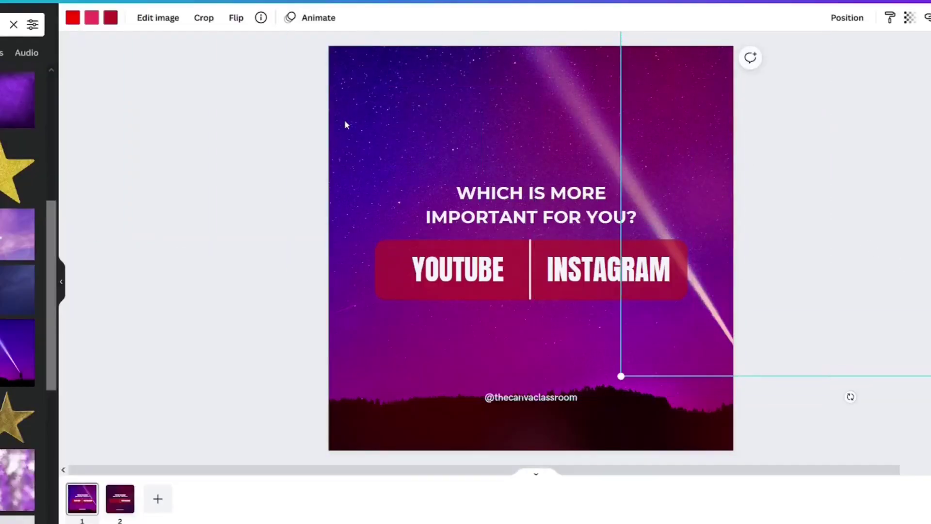
Reposition the background photo so the silhouetted person is in frame, and move the upper-right gradient farther right
double_click(346, 124)
drag(360, 123, 189, 127)
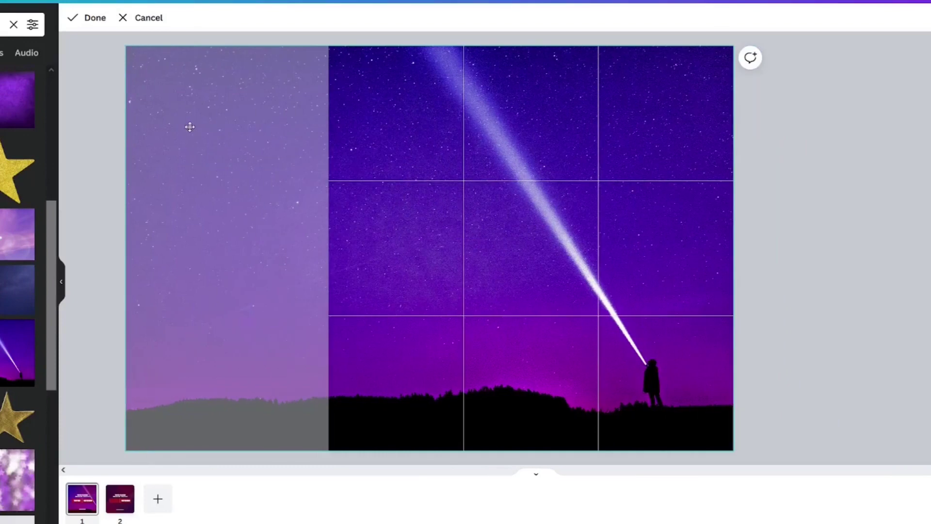
click(909, 189)
drag(554, 118, 768, 103)
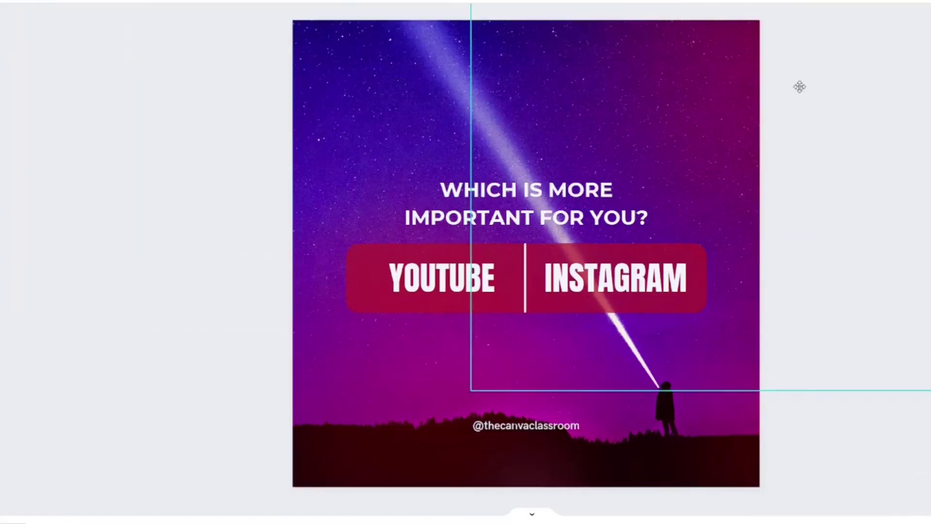
click(217, 174)
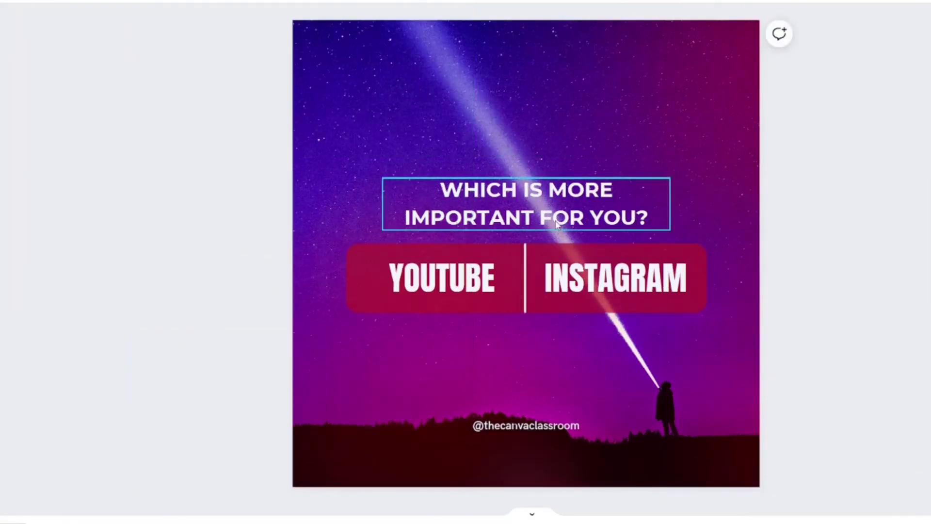
Enlarge the question text to about 848 by 154 and position it just above the answer bar
drag(553, 218, 540, 145)
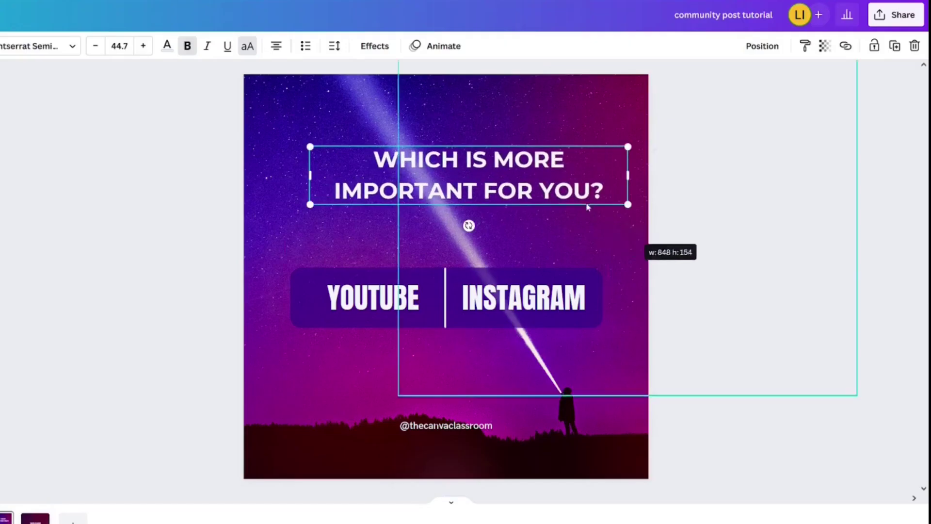
drag(548, 194, 534, 231)
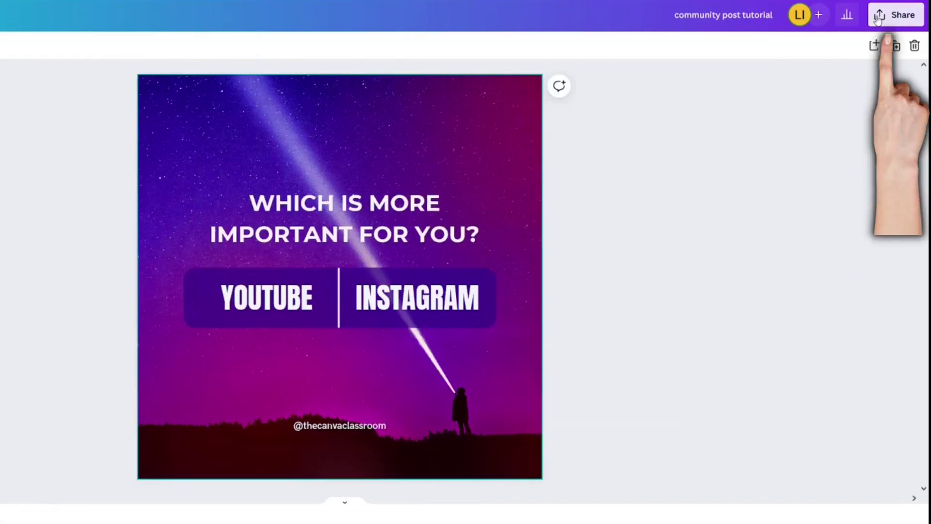
Download the finished design as a PNG image at size 1
click(878, 18)
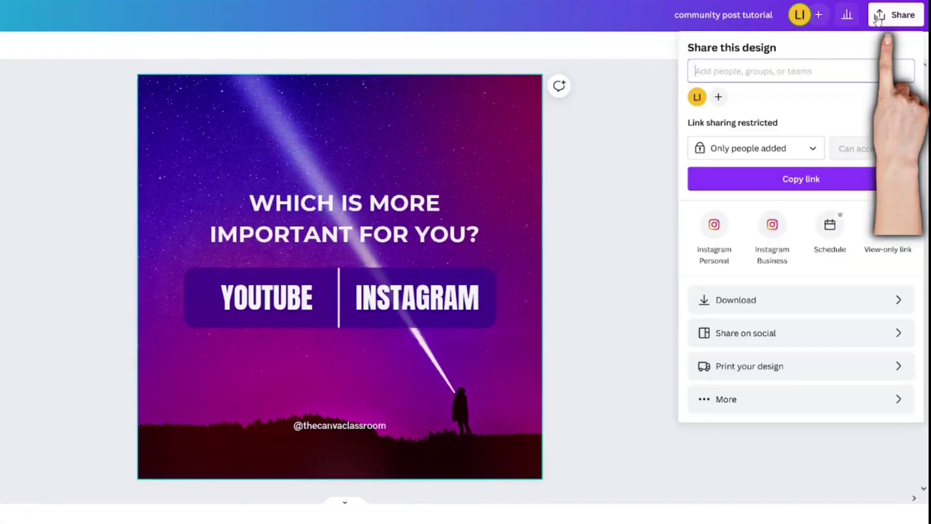
click(733, 302)
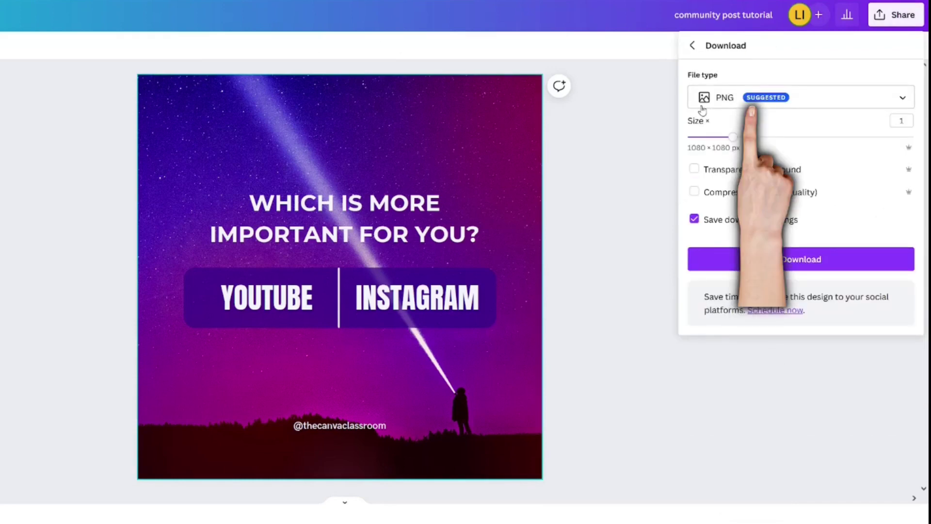
click(901, 98)
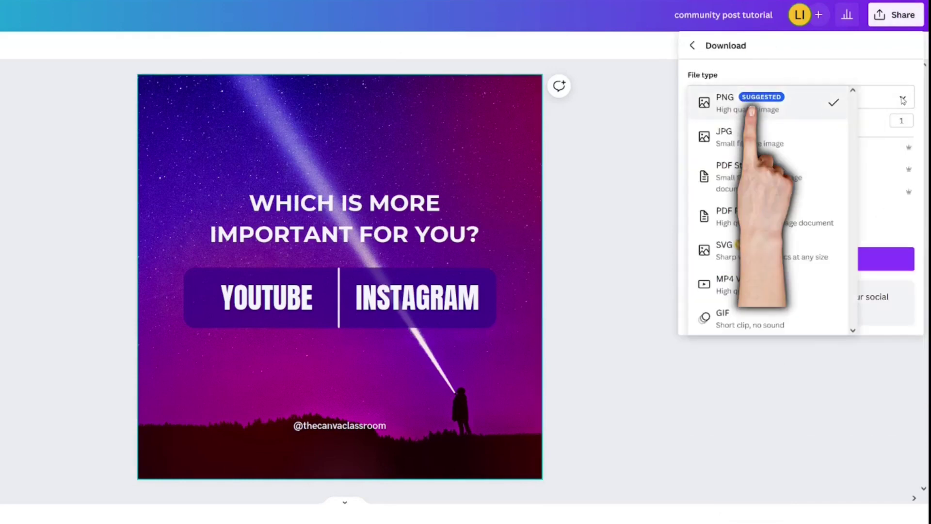
click(796, 113)
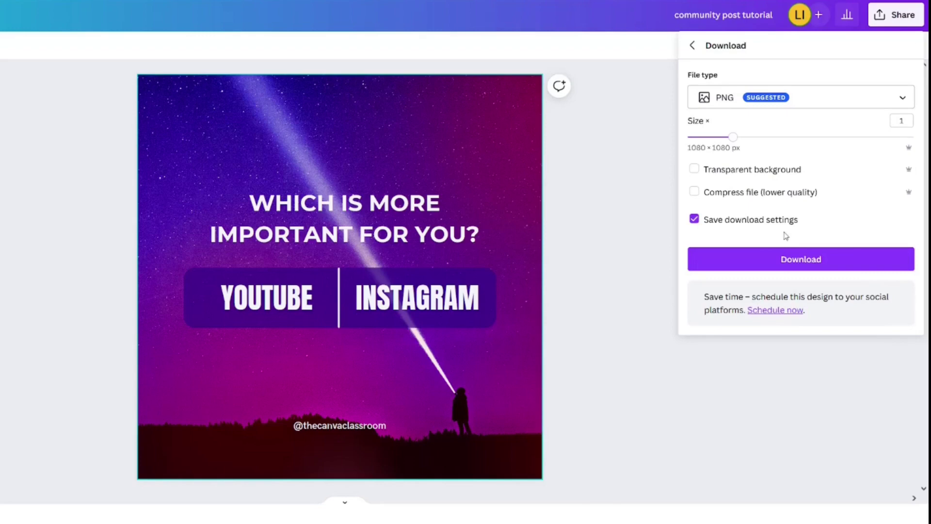
click(798, 260)
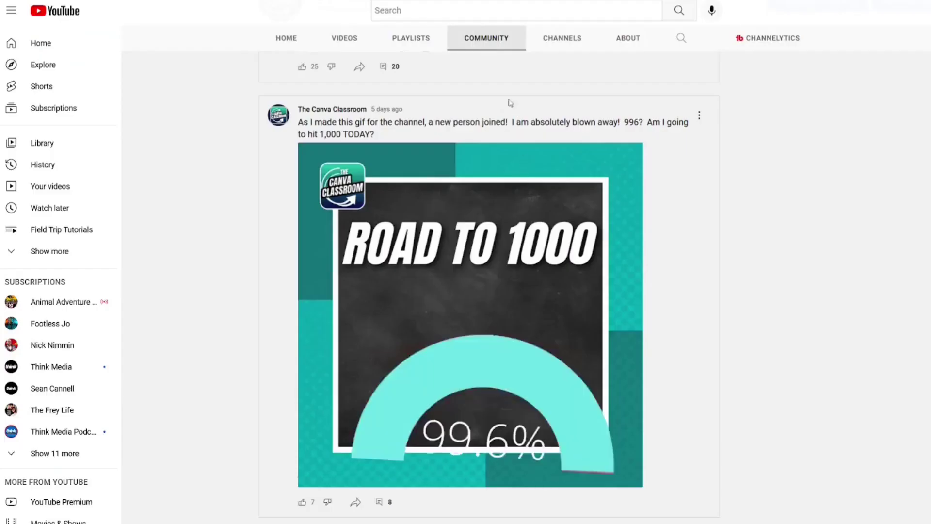
Switch to YouTube, look over the channel's Community tab and read the Help article about Community posts
scroll(509, 92, up, 10)
scroll(509, 92, up, 15)
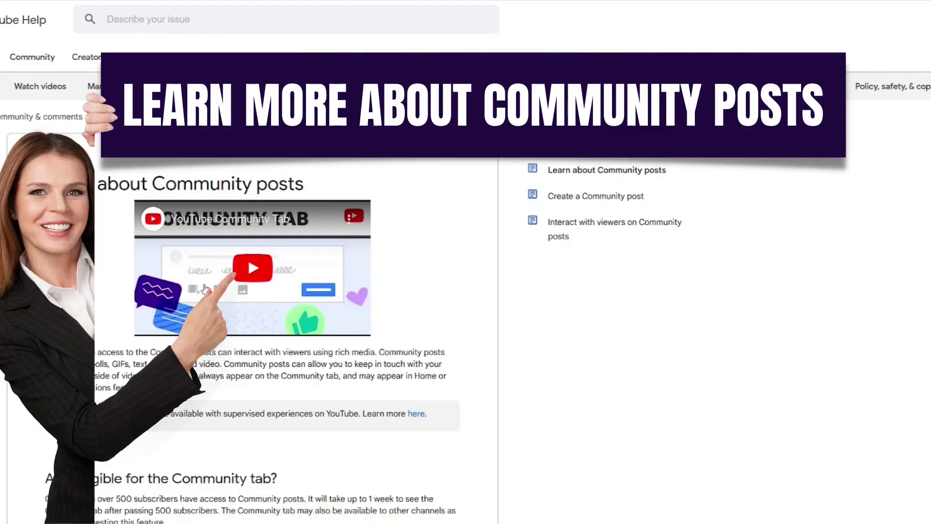
scroll(206, 290, down, 6)
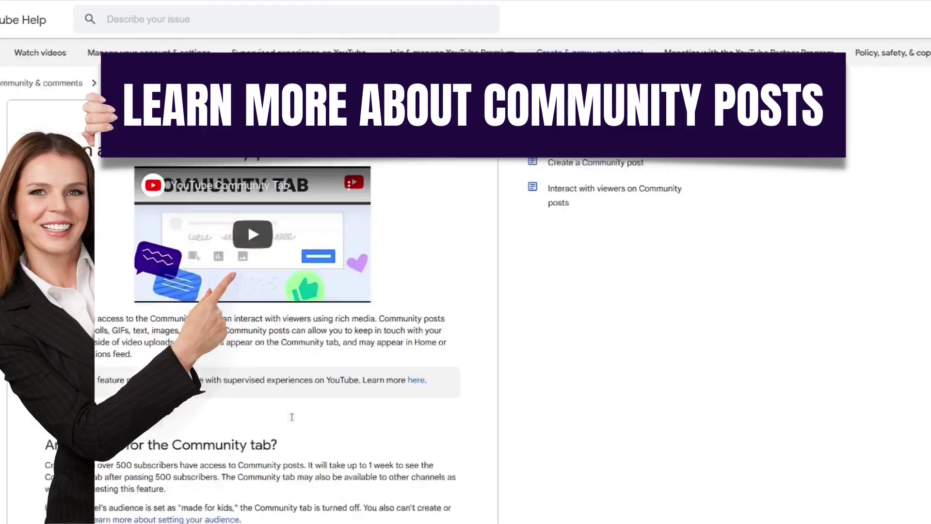
scroll(300, 250, down, 3)
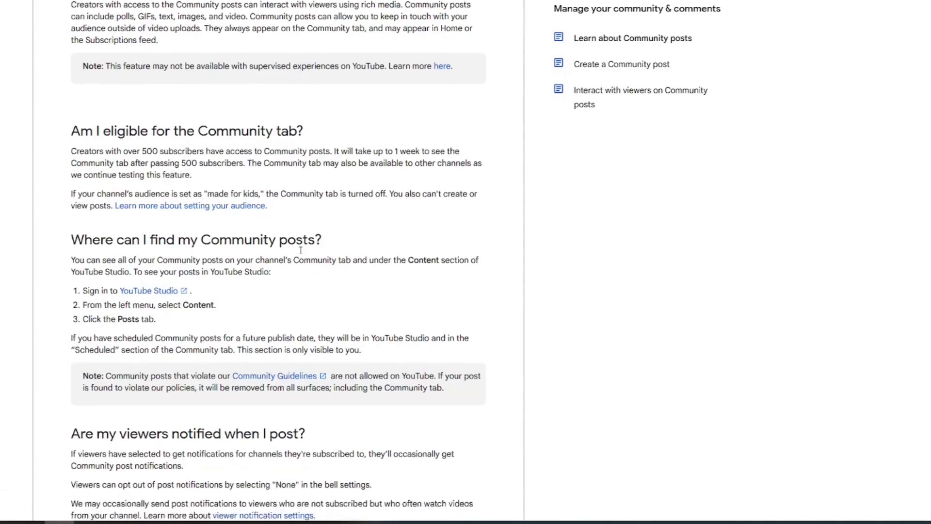
scroll(301, 249, down, 8)
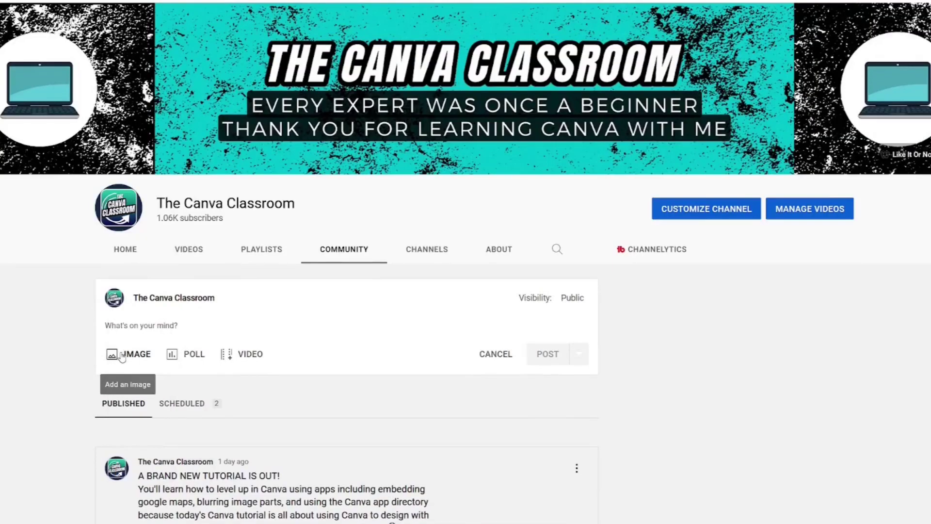
Start an image post on the Community tab and choose "community post tutorial(1).png" from the Downloads folder
click(122, 355)
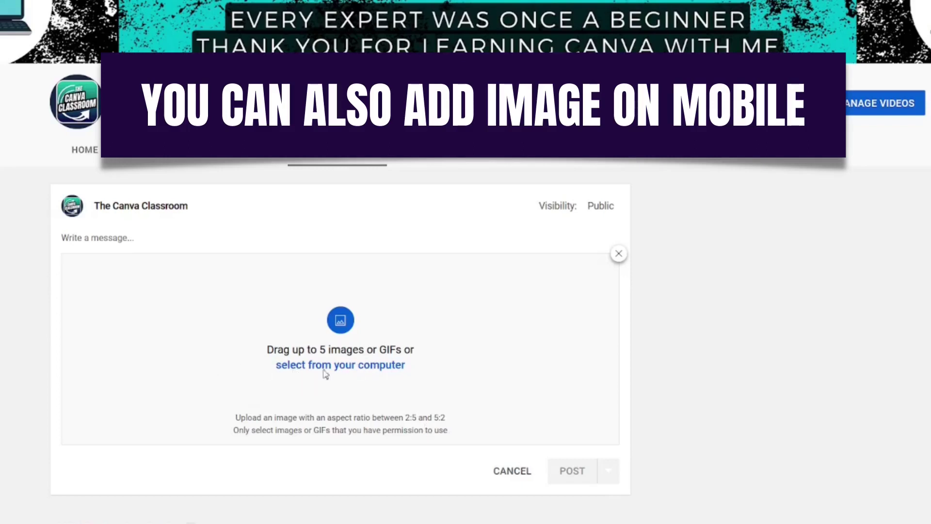
click(319, 366)
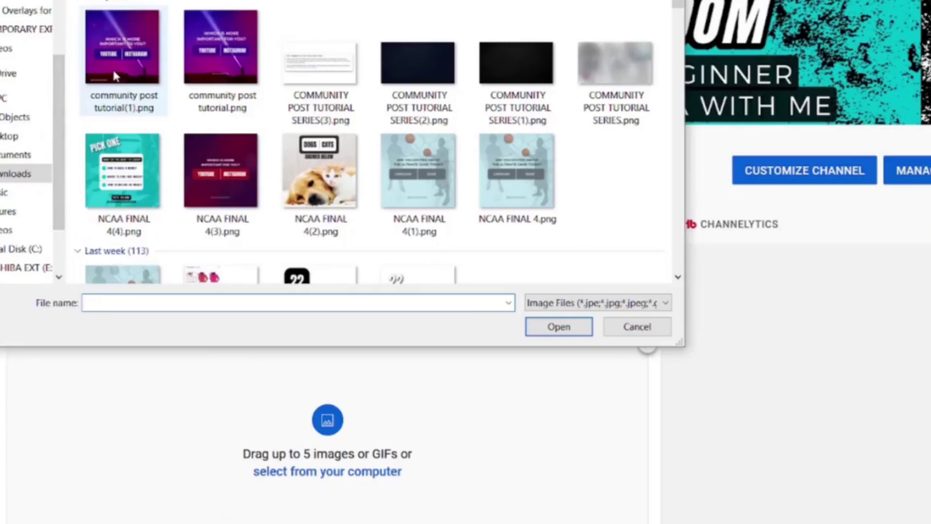
double_click(116, 76)
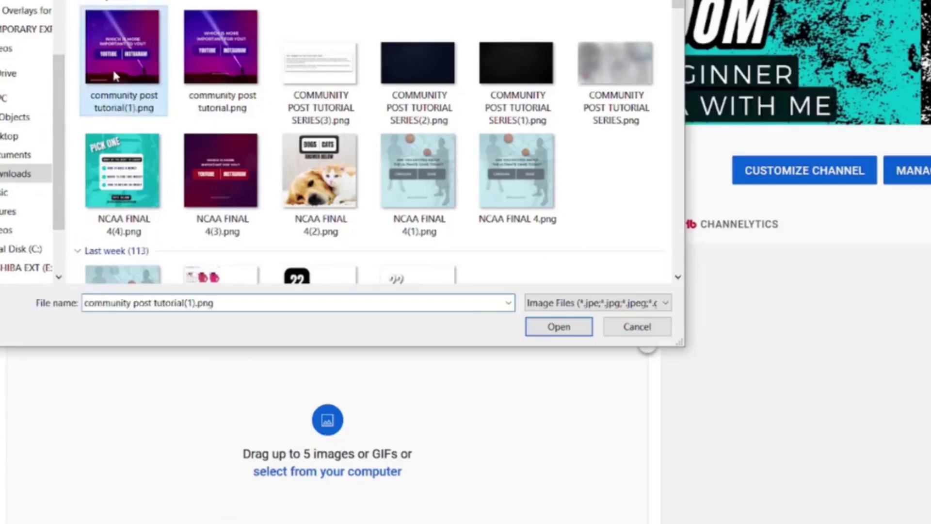